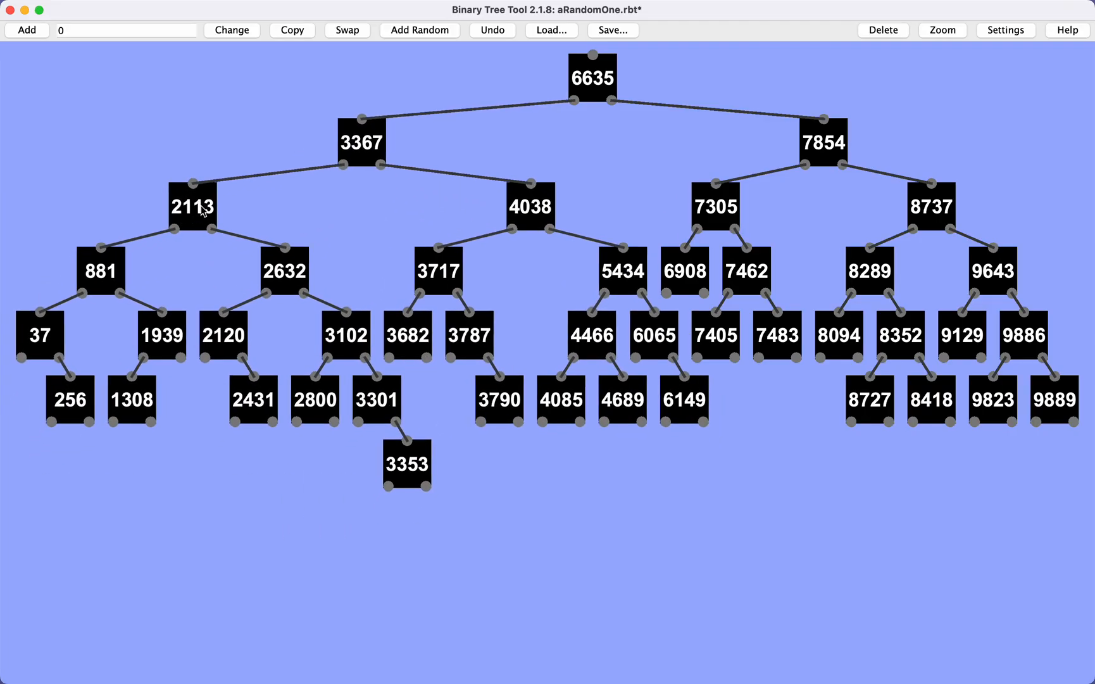
pyautogui.moveTo(202, 207); pyautogui.dragTo(194, 229)
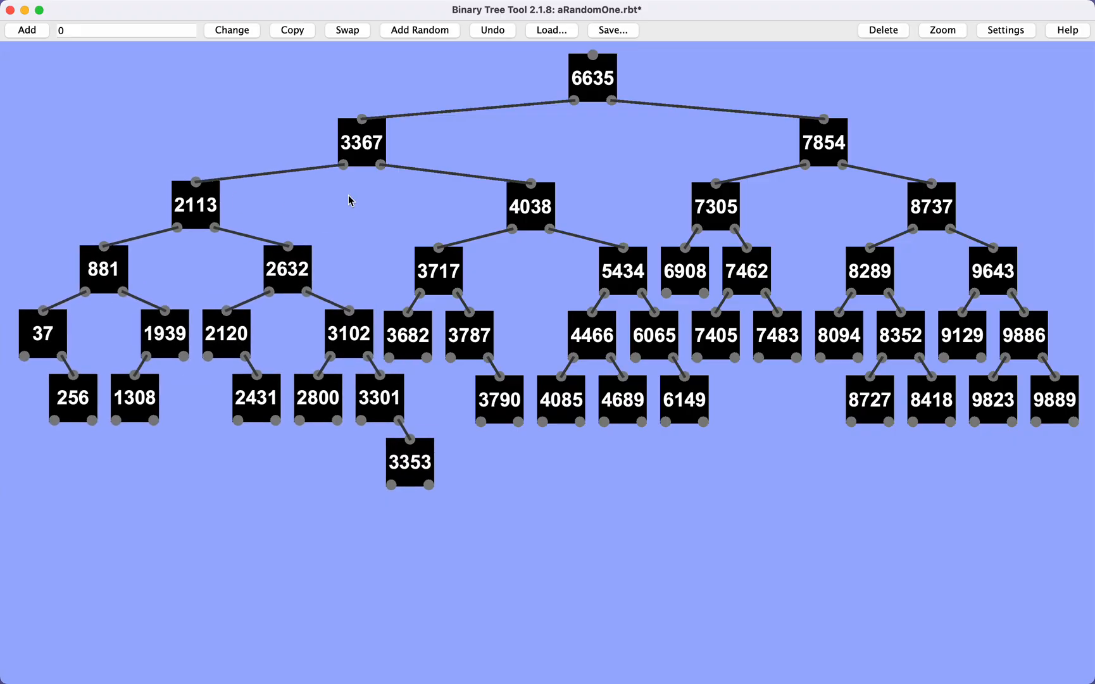
pyautogui.moveTo(536, 211); pyautogui.dragTo(536, 231)
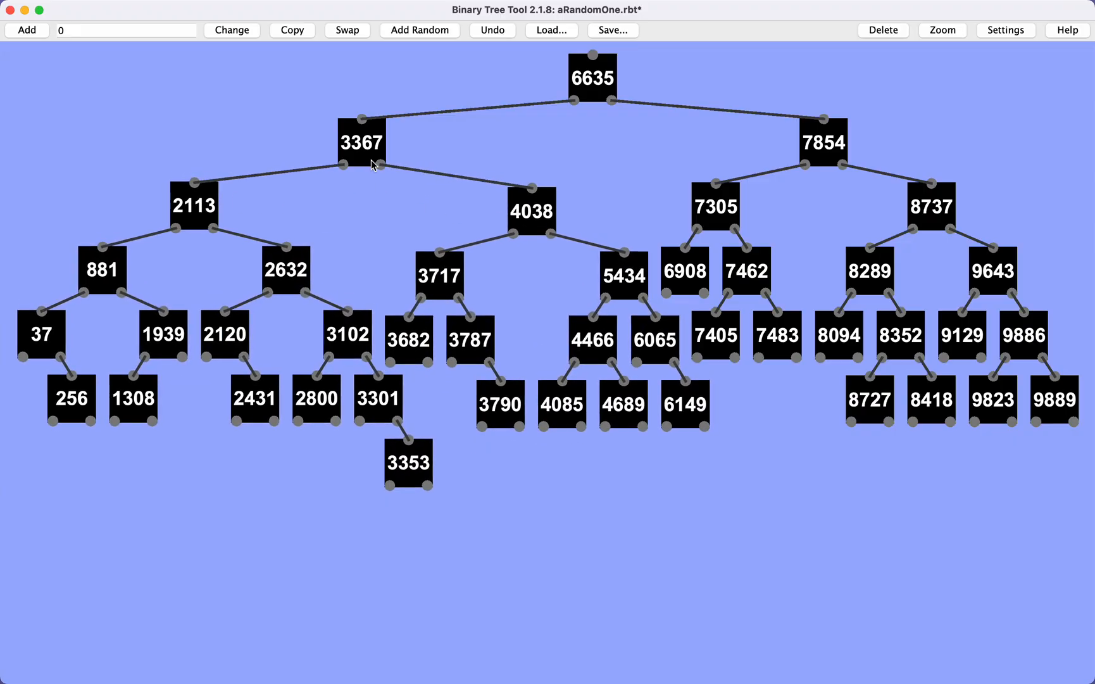
pyautogui.moveTo(209, 207); pyautogui.dragTo(165, 210)
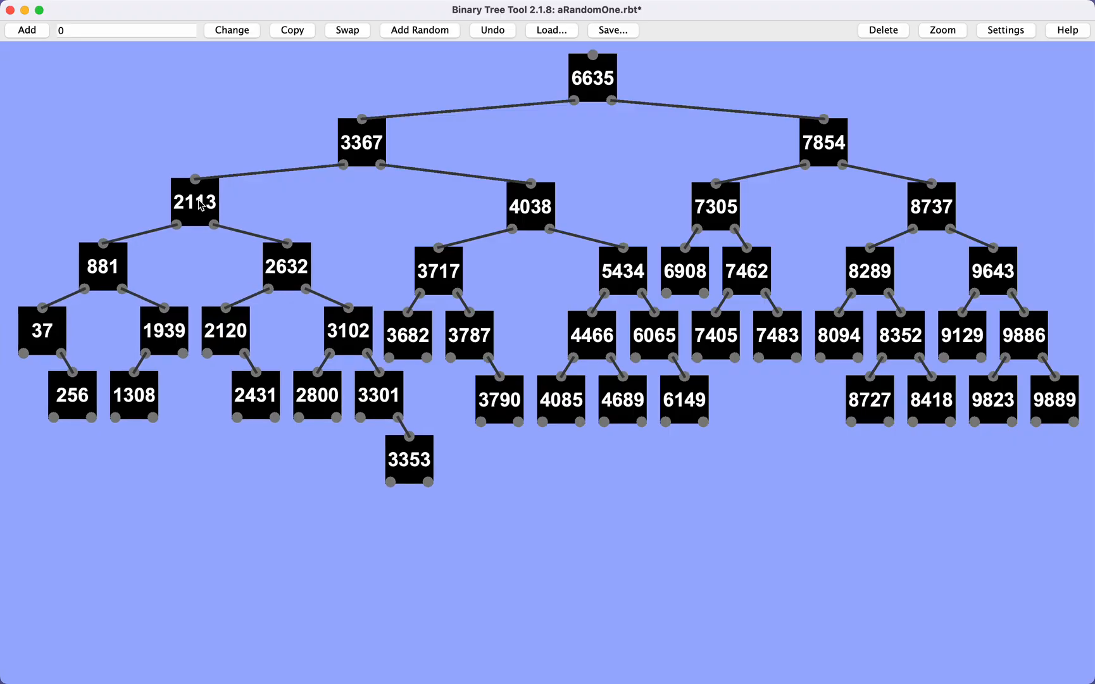
pyautogui.moveTo(543, 203); pyautogui.dragTo(551, 219)
pyautogui.moveTo(407, 464)
pyautogui.mouseDown()
pyautogui.moveTo(397, 473)
pyautogui.moveTo(406, 493)
pyautogui.moveTo(411, 481)
pyautogui.mouseUp()
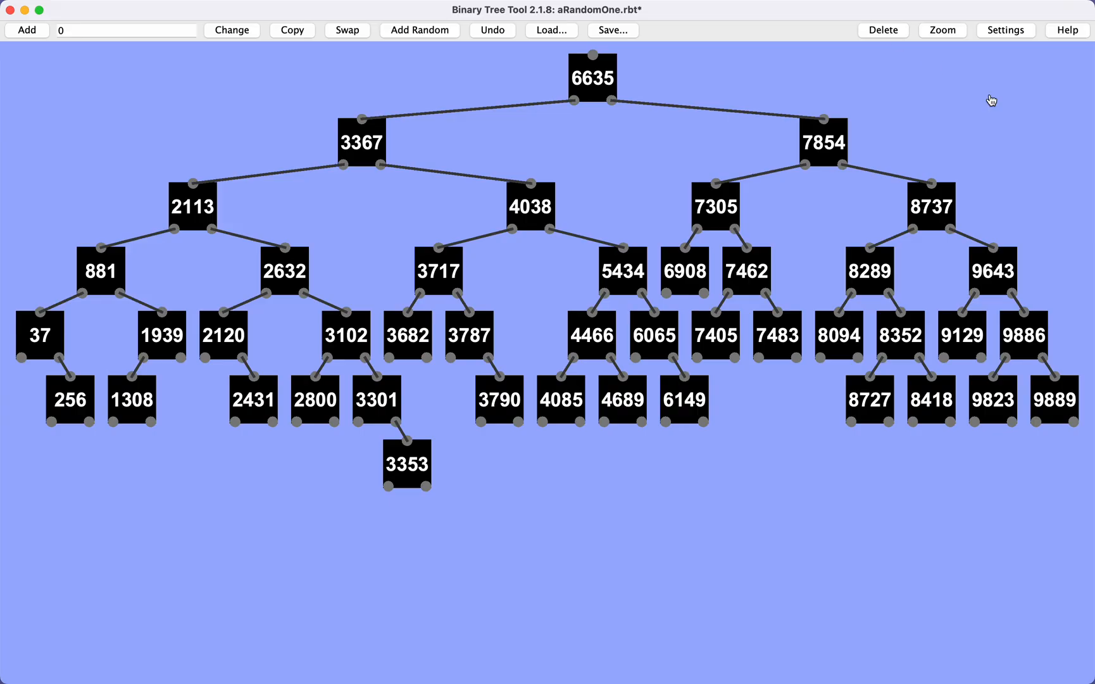
# Turn on the AVL drawing mode in the settings, leaving the red+black mode off.
pyautogui.click(1007, 32)
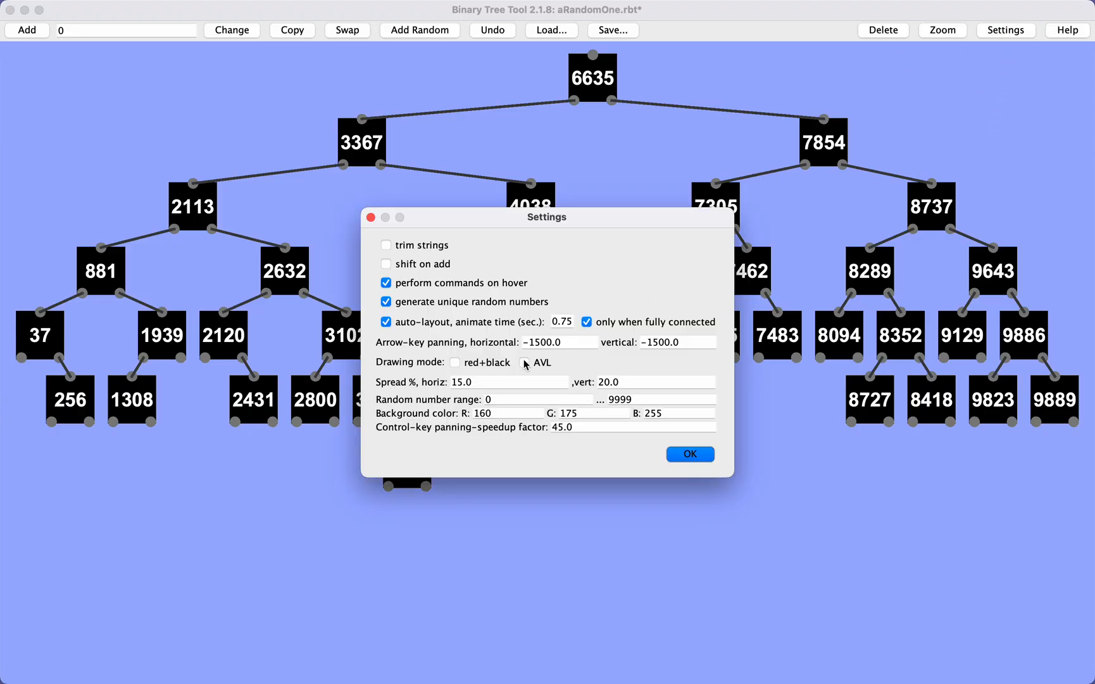
pyautogui.click(525, 363)
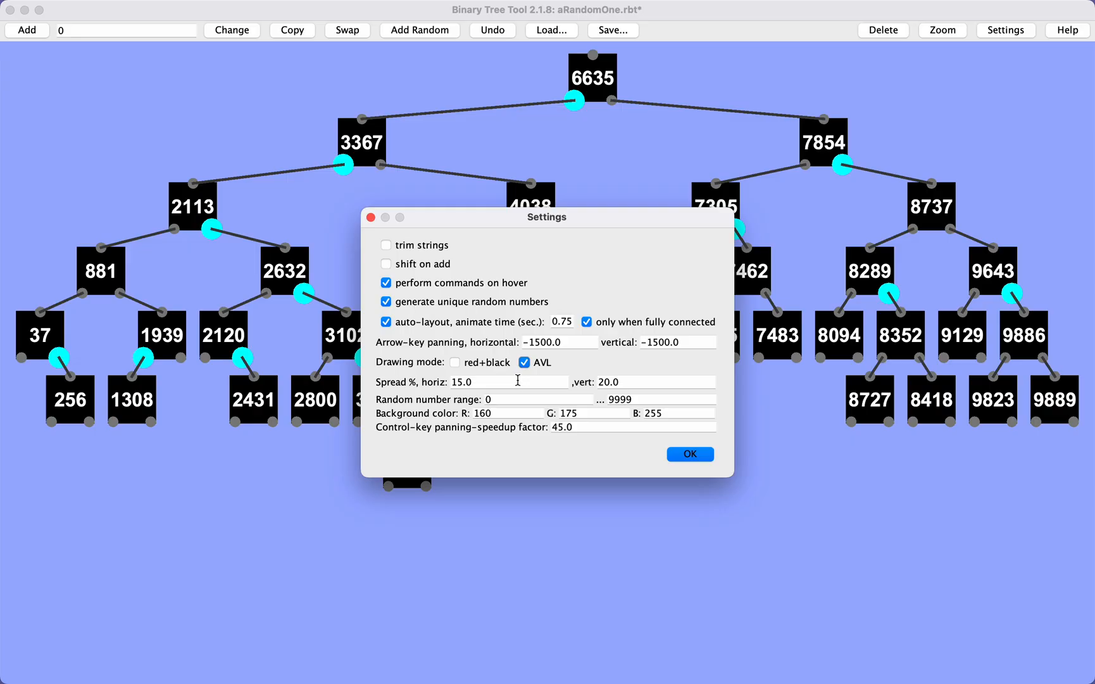
pyautogui.click(455, 363)
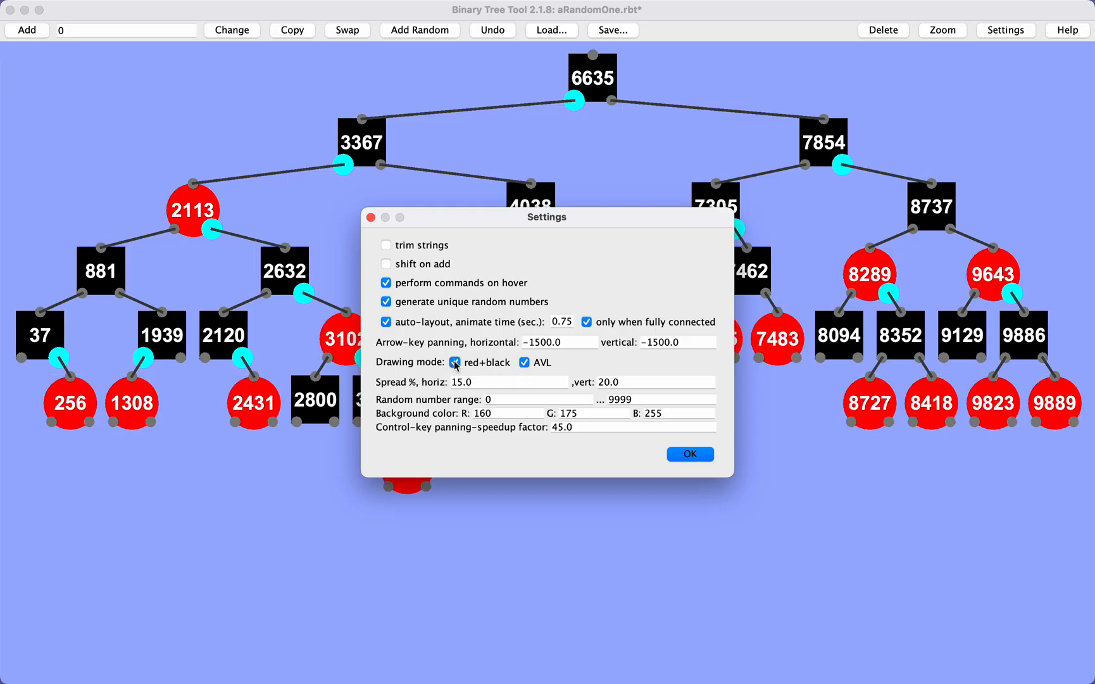
pyautogui.click(455, 363)
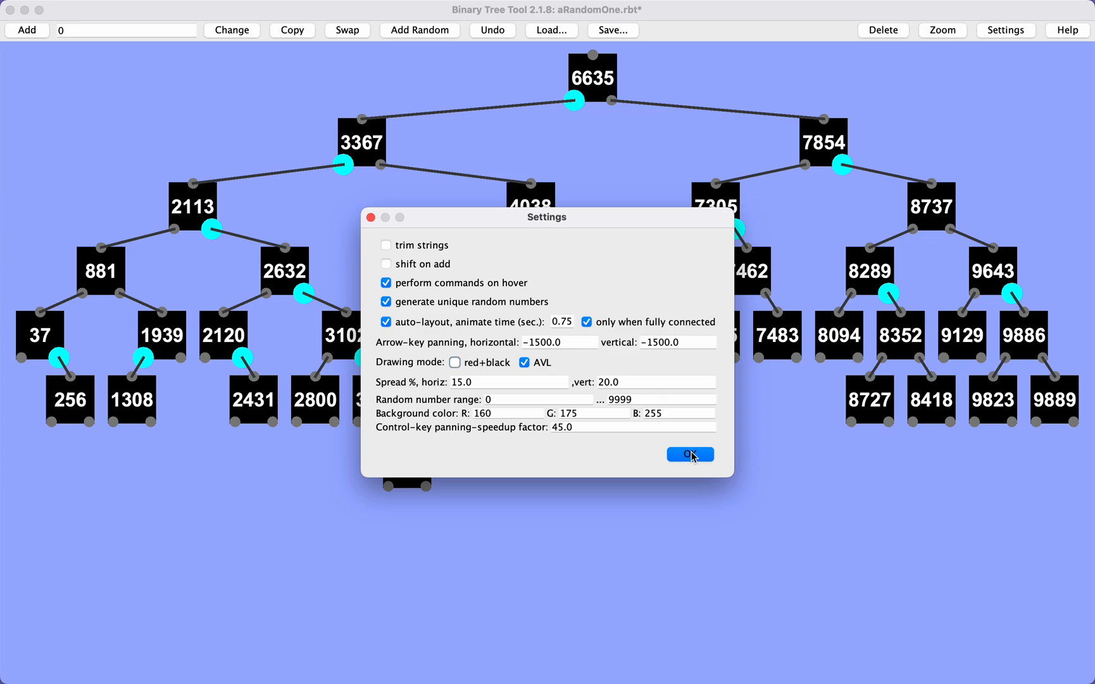
pyautogui.click(683, 456)
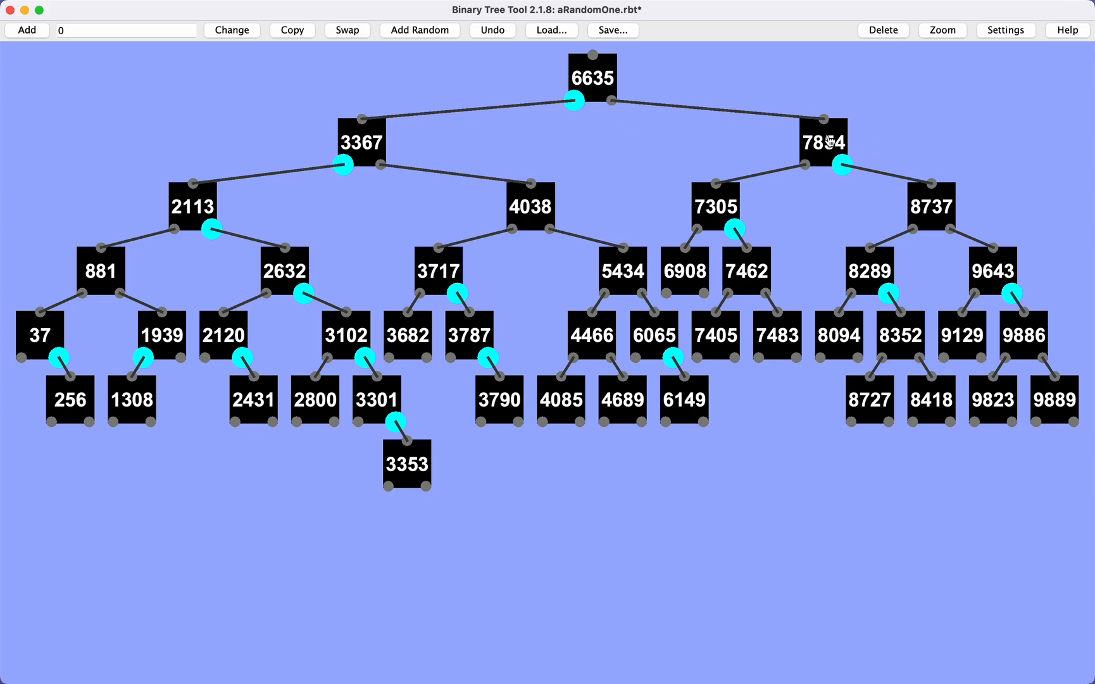
# Insert a random node as the left child of 8094, mark 8094 left-heavy and clear the balance marker on 8289.
pyautogui.moveTo(828, 143); pyautogui.dragTo(833, 145)
pyautogui.click(416, 32)
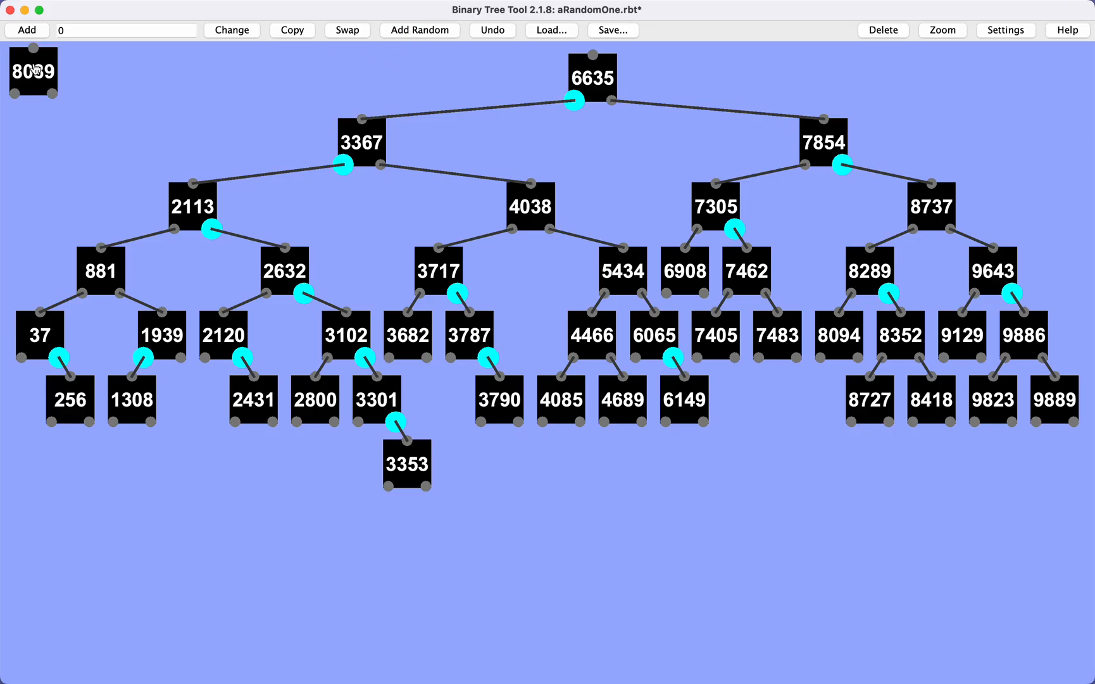
pyautogui.moveTo(36, 71); pyautogui.dragTo(804, 410)
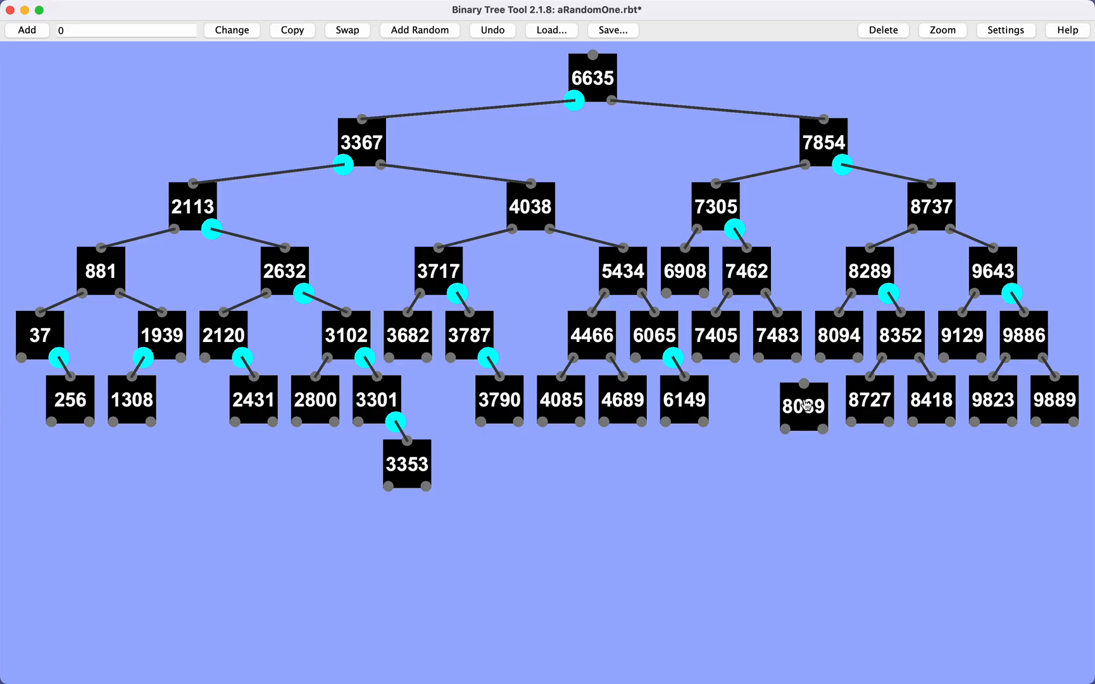
pyautogui.moveTo(820, 358); pyautogui.dragTo(807, 388)
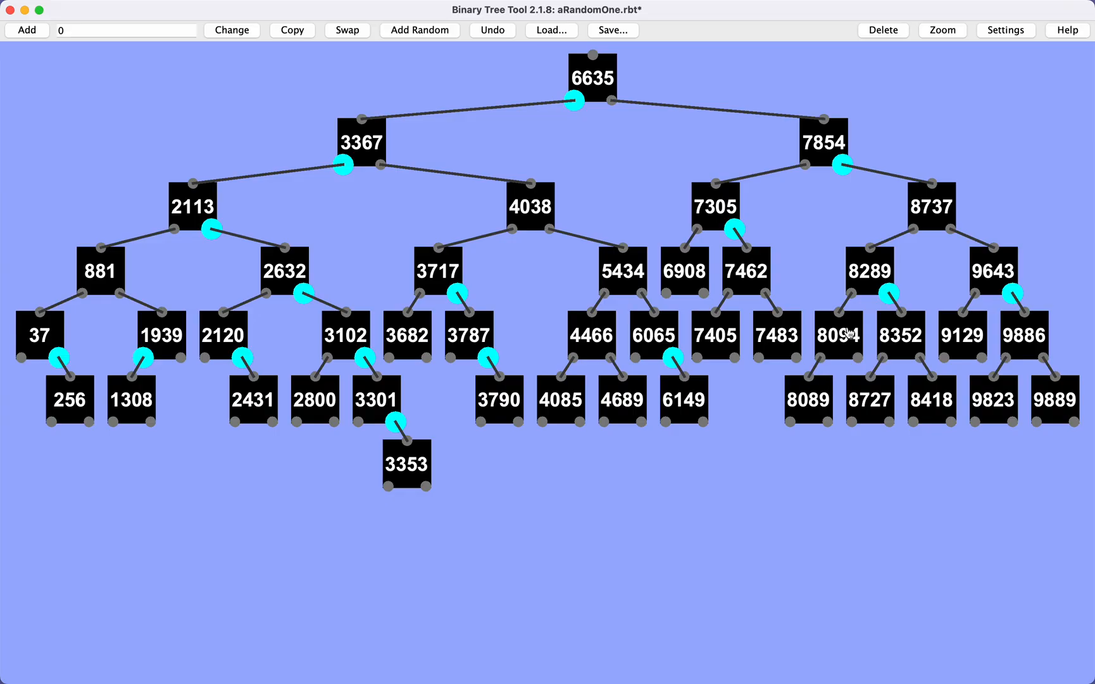
pyautogui.moveTo(844, 337); pyautogui.dragTo(846, 335)
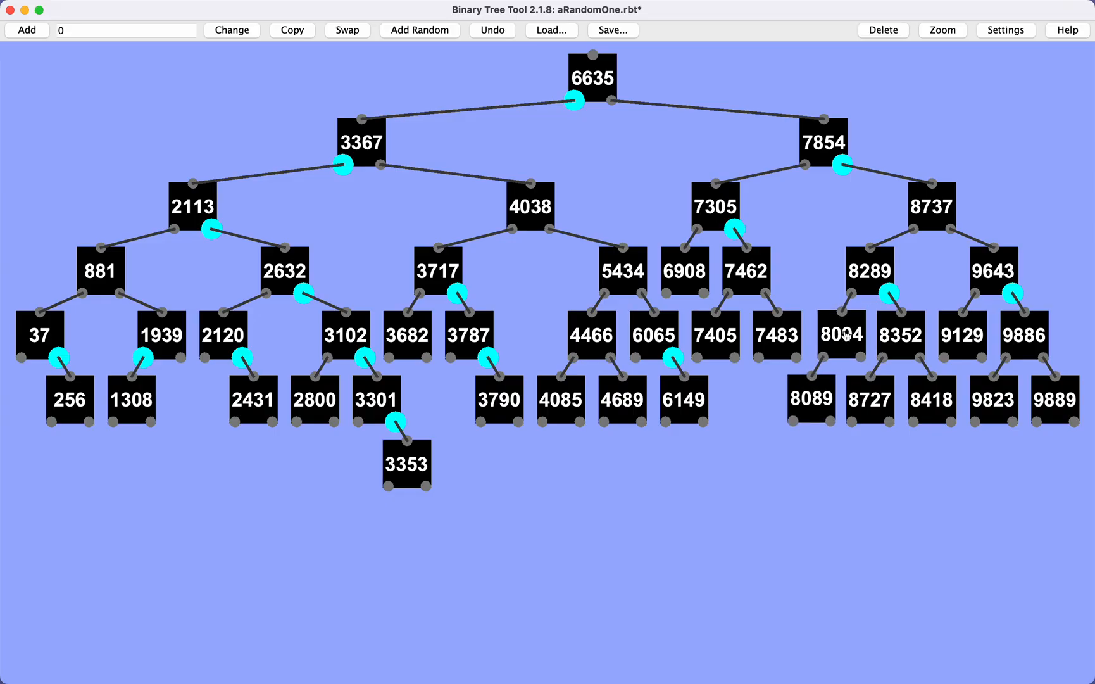
pyautogui.click(824, 358)
pyautogui.moveTo(846, 335)
pyautogui.mouseDown()
pyautogui.moveTo(866, 342)
pyautogui.moveTo(847, 334)
pyautogui.mouseUp()
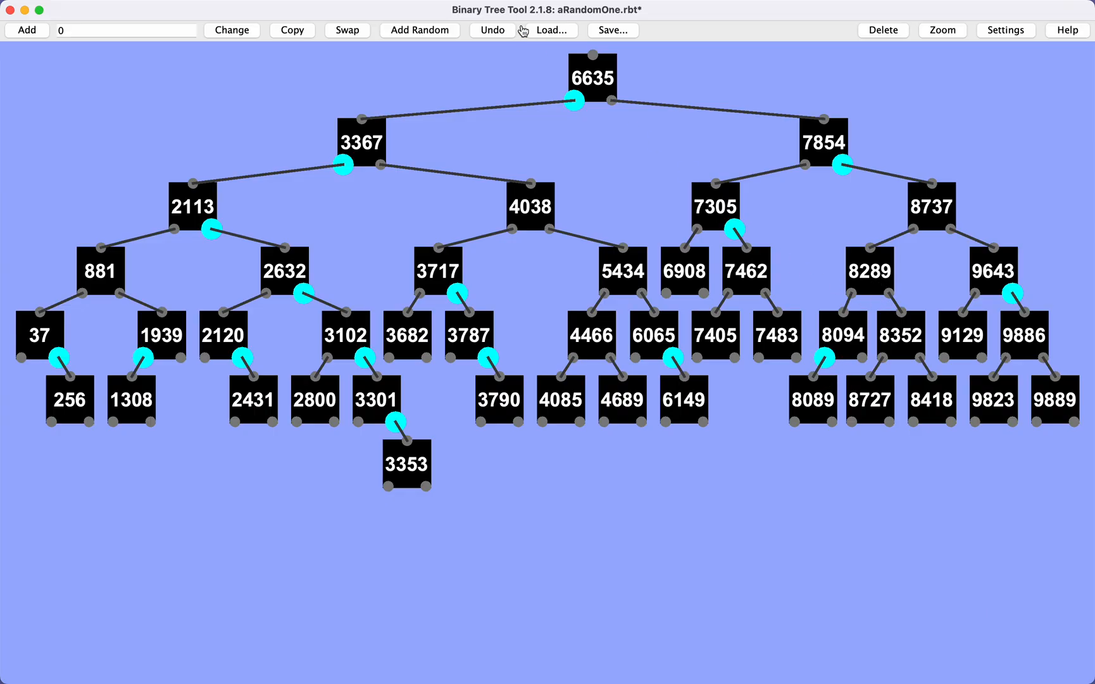
# Insert a random node as the right child of 7483, mark 7483 right-heavy, and rotate 7462 up above 7305.
pyautogui.click(418, 31)
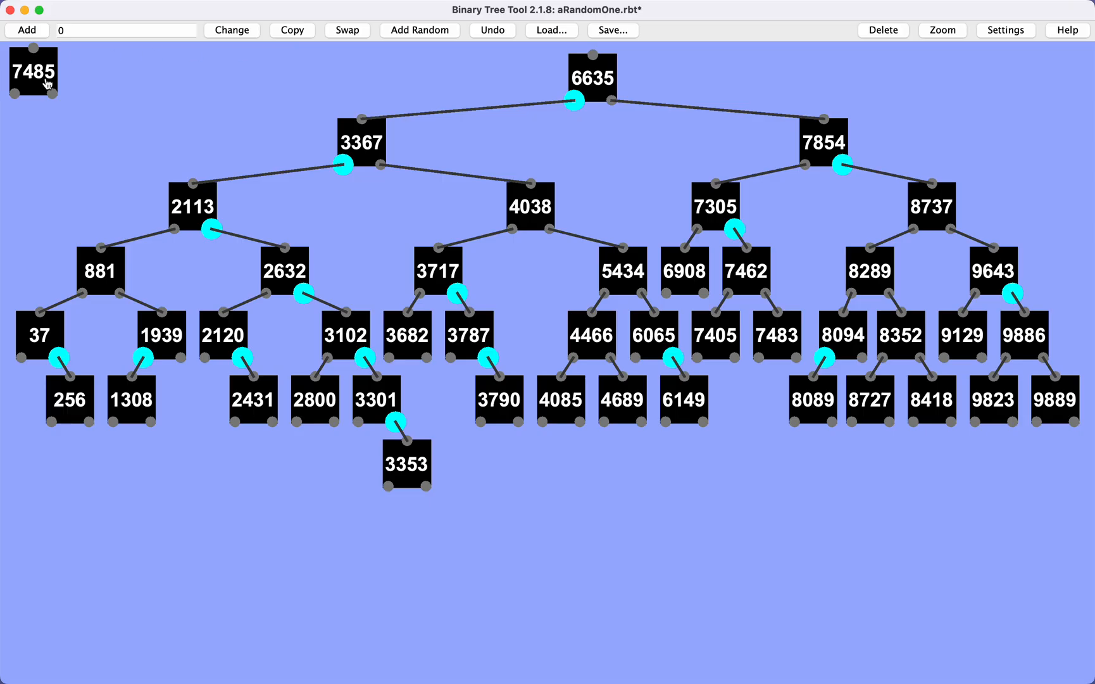
pyautogui.moveTo(367, 93); pyautogui.dragTo(797, 358)
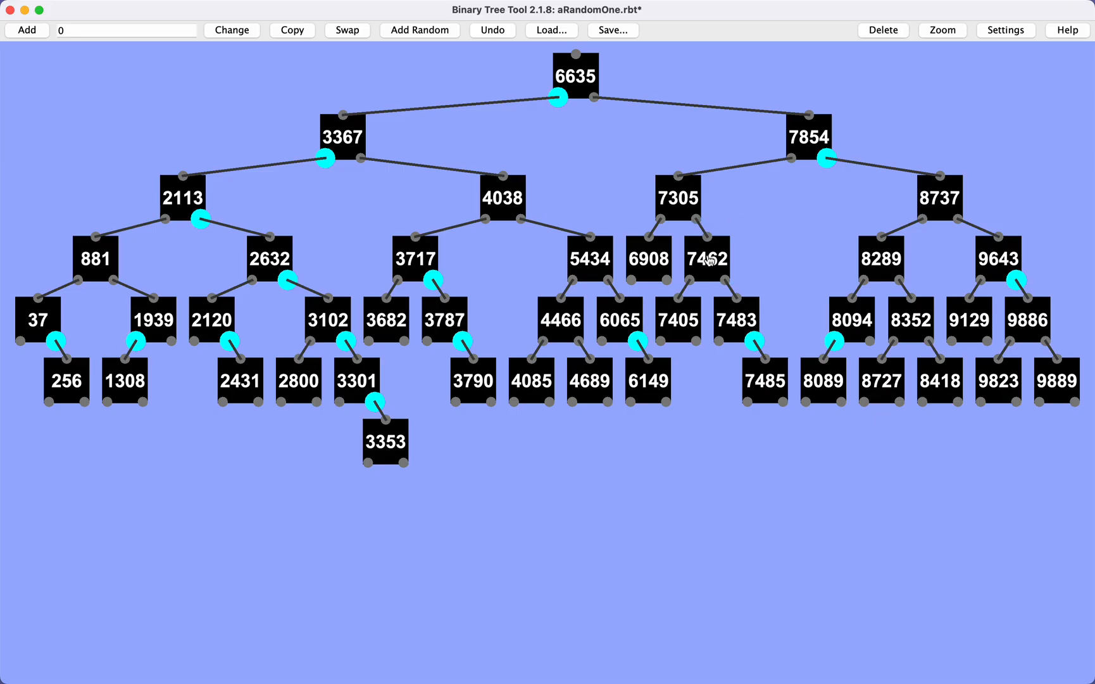
pyautogui.click(710, 259)
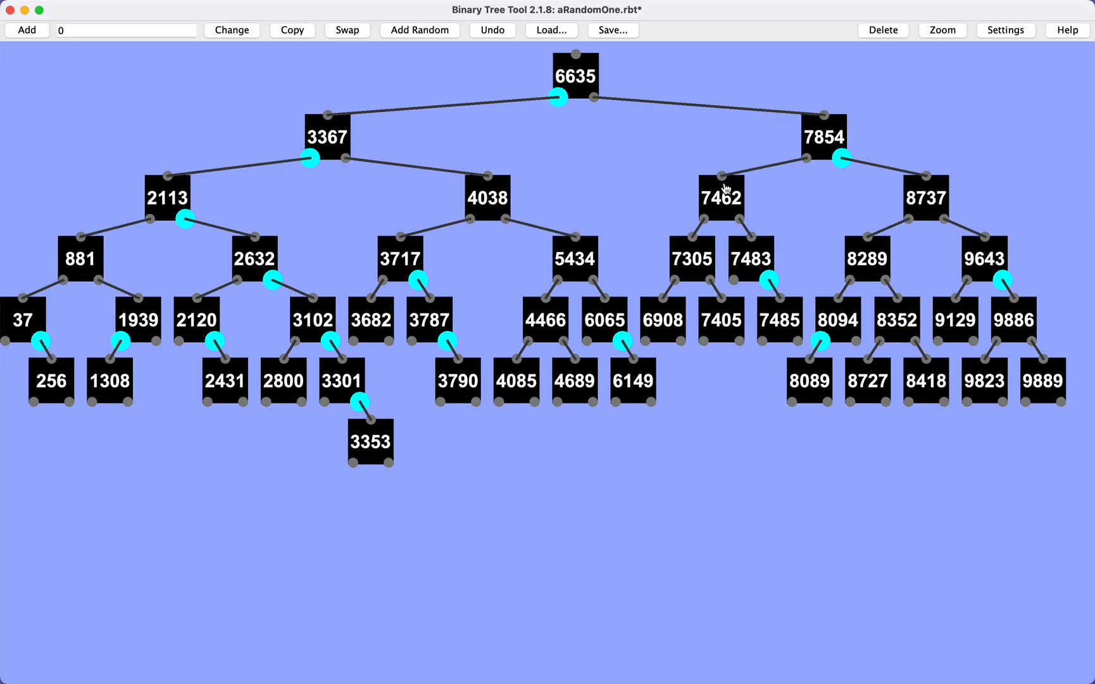
# Insert a random node as the right child of 7485 and rotate 7485 up above 7483, clearing their balance markers.
pyautogui.click(421, 33)
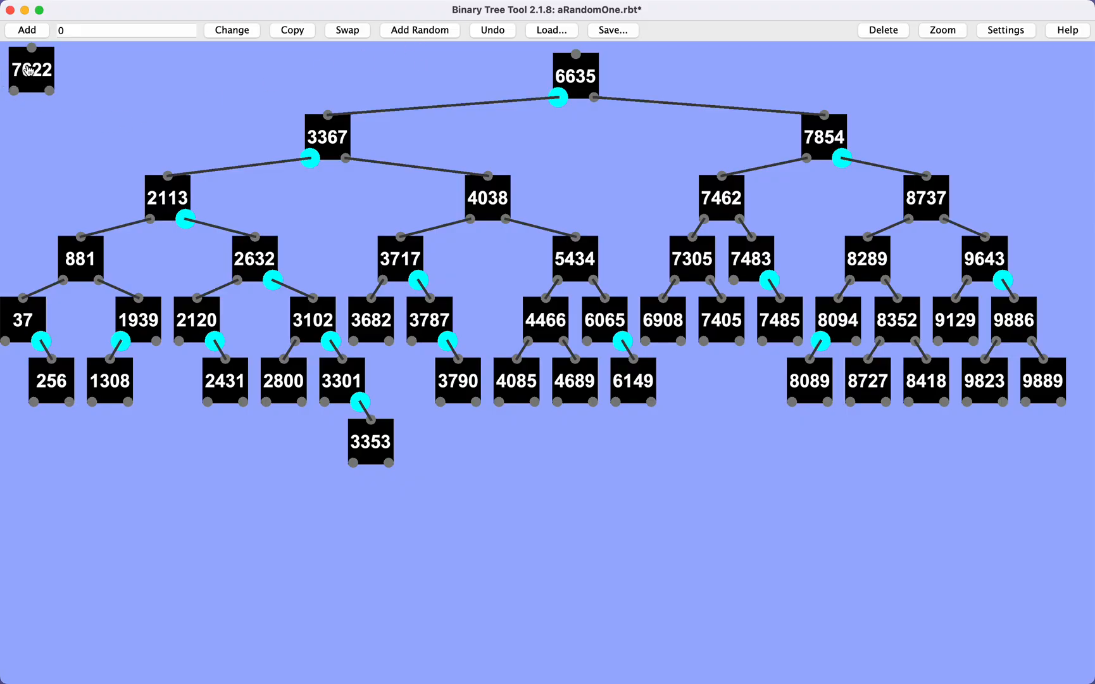
pyautogui.moveTo(27, 69); pyautogui.dragTo(799, 344)
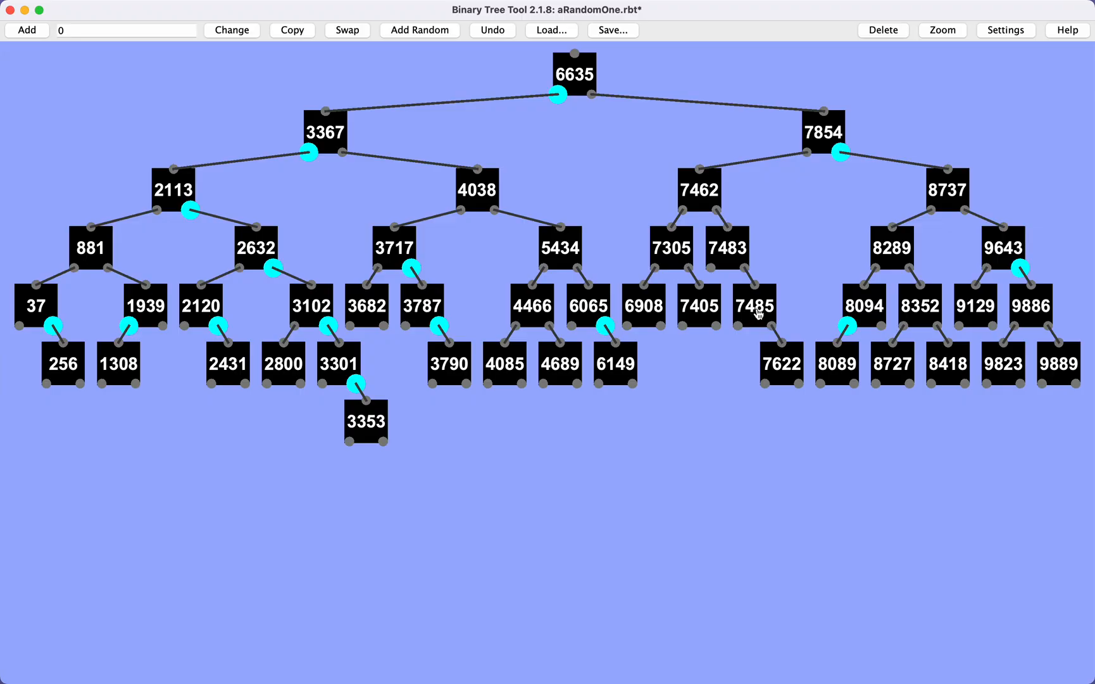
pyautogui.click(758, 310)
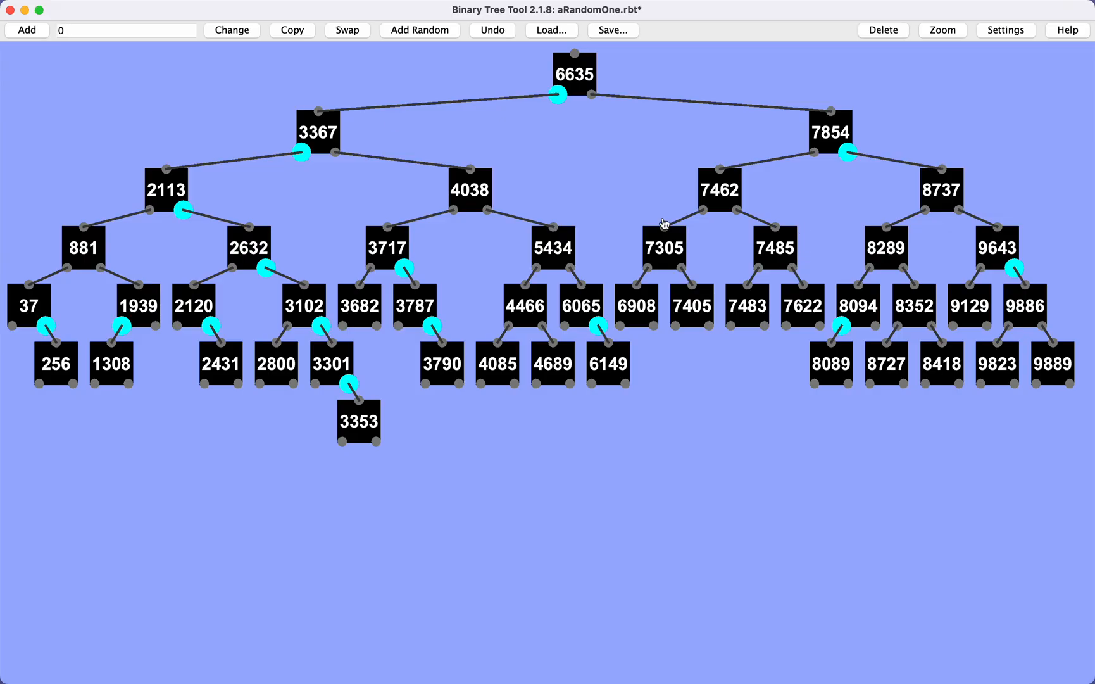
# Insert a random node as the right child of 1308 and mark 1308 right-heavy.
pyautogui.click(412, 30)
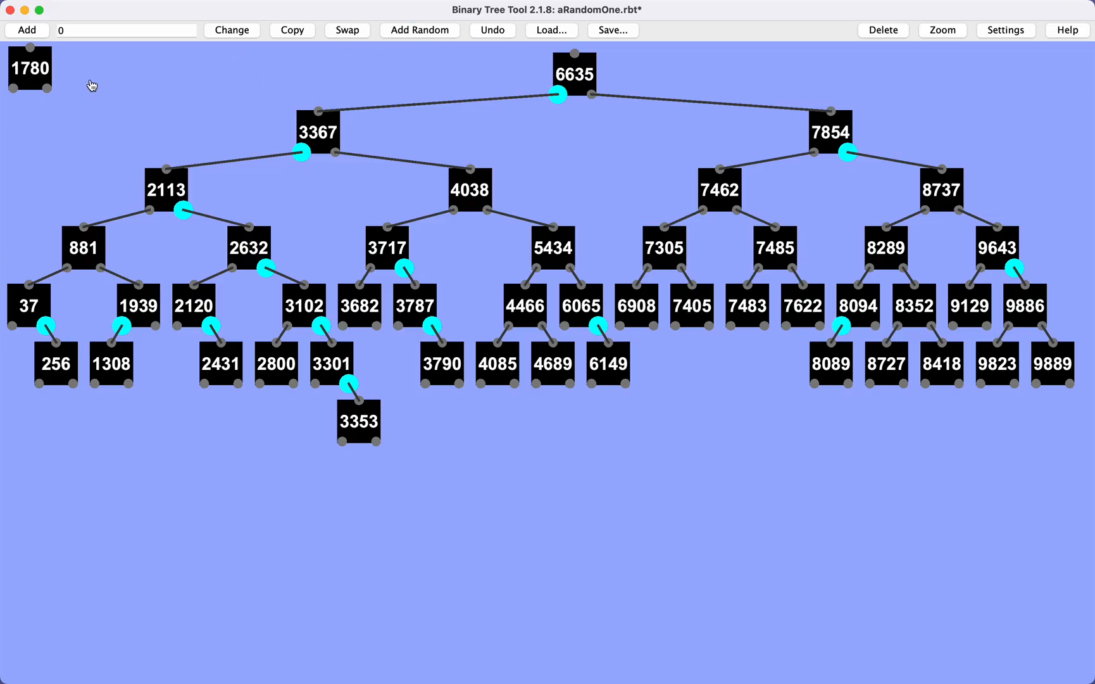
pyautogui.moveTo(33, 67); pyautogui.dragTo(155, 430)
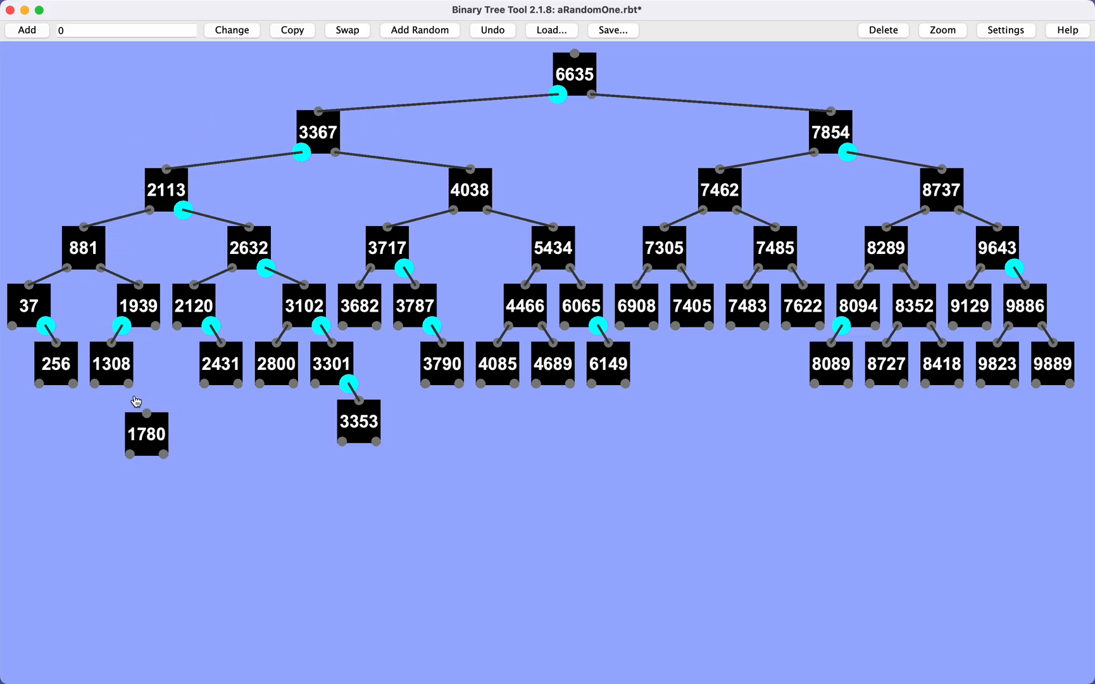
pyautogui.moveTo(130, 382); pyautogui.dragTo(146, 414)
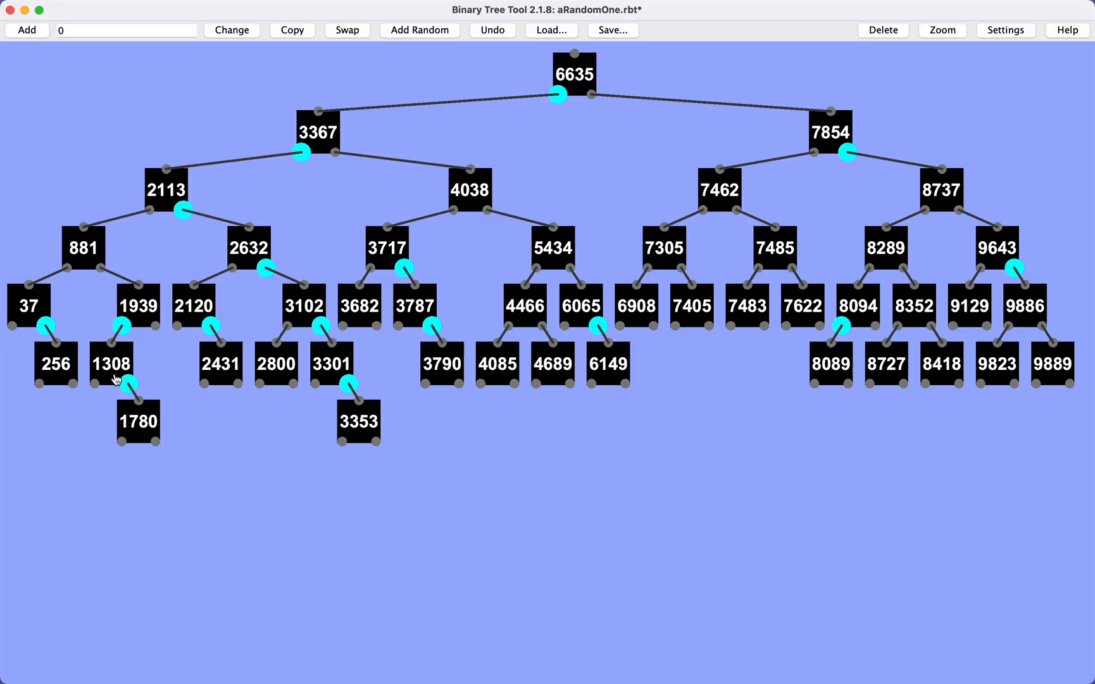
# Rebalance the subtree at 1939 with a double rotation, making 1780 the parent of 1308 and 1939 without balance markers.
pyautogui.moveTo(139, 304)
pyautogui.mouseDown()
pyautogui.moveTo(148, 290)
pyautogui.moveTo(139, 315)
pyautogui.mouseUp()
pyautogui.click(123, 326)
pyautogui.click(129, 382)
pyautogui.click(142, 423)
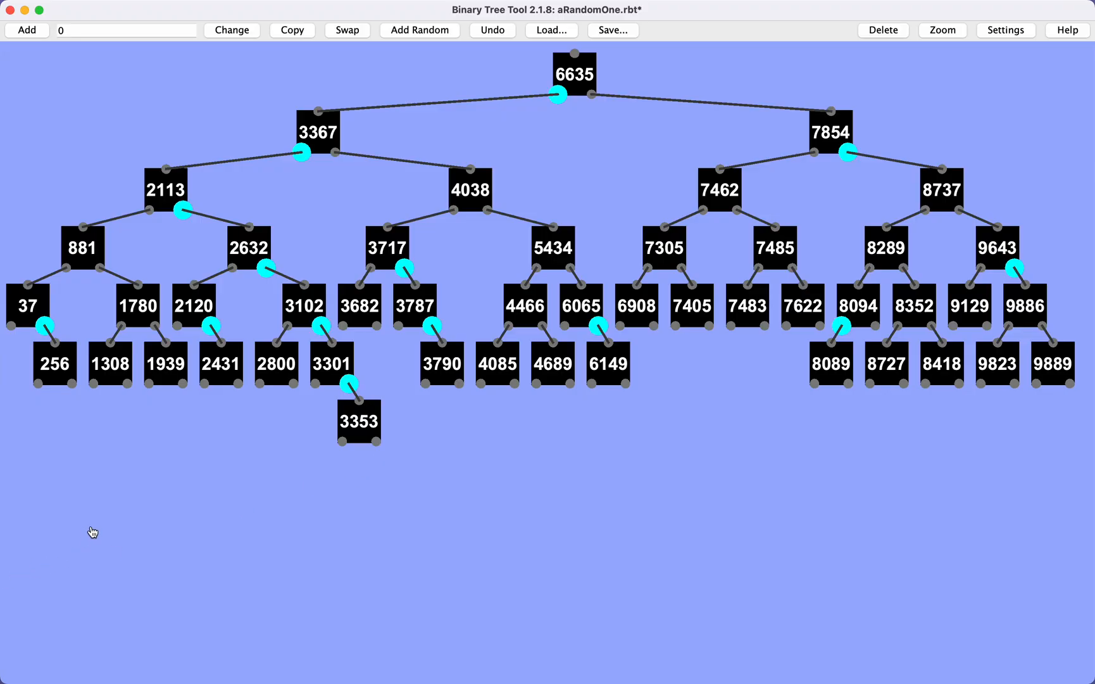
# Delete leaf node 3353 and clear the balance markers along its path from 3301 up to root 6635.
pyautogui.click(362, 422)
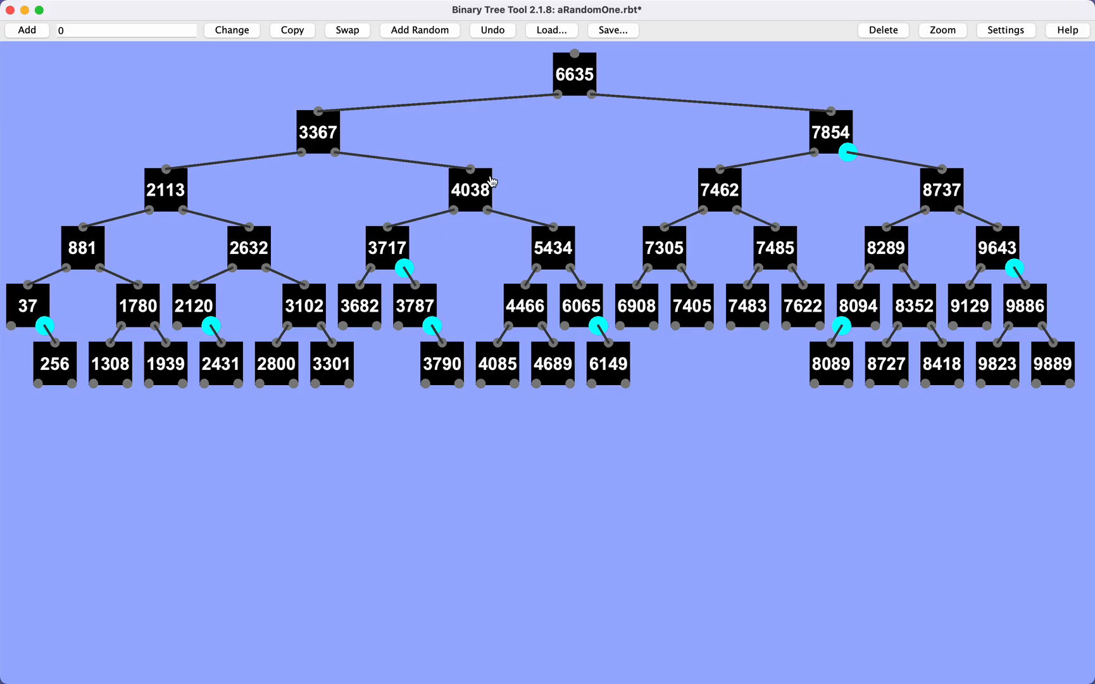
# Remove 4038 by copying its successor 4085 over it, deleting the leaf 4085, and marking 4466 right-heavy.
pyautogui.click(306, 33)
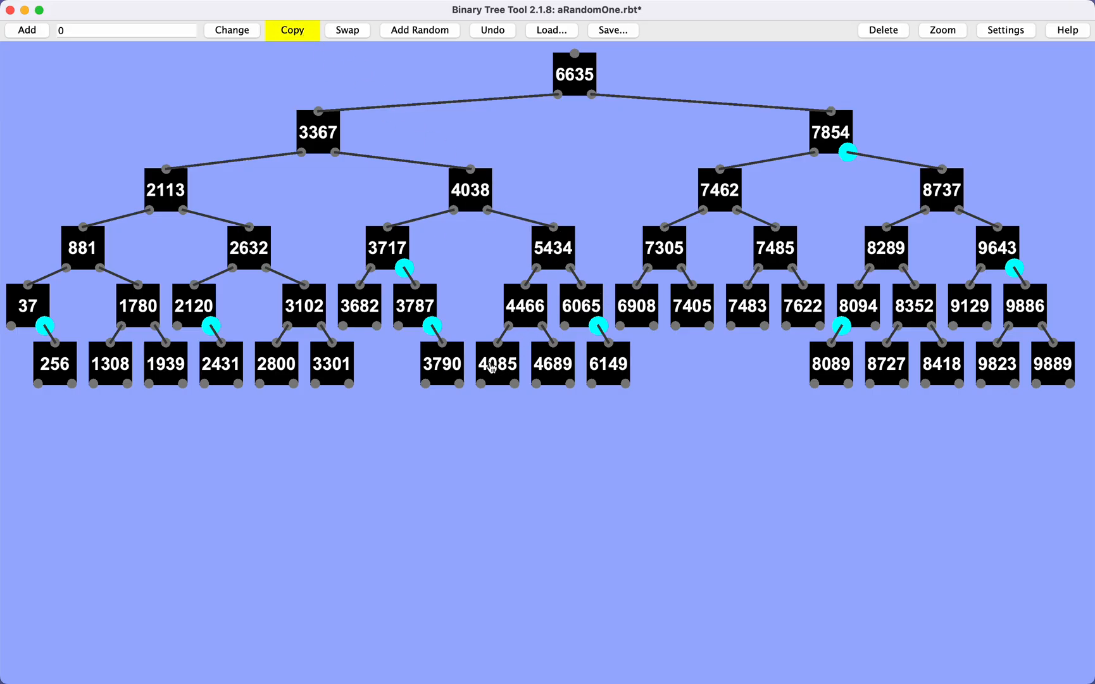
pyautogui.moveTo(493, 369); pyautogui.dragTo(483, 202)
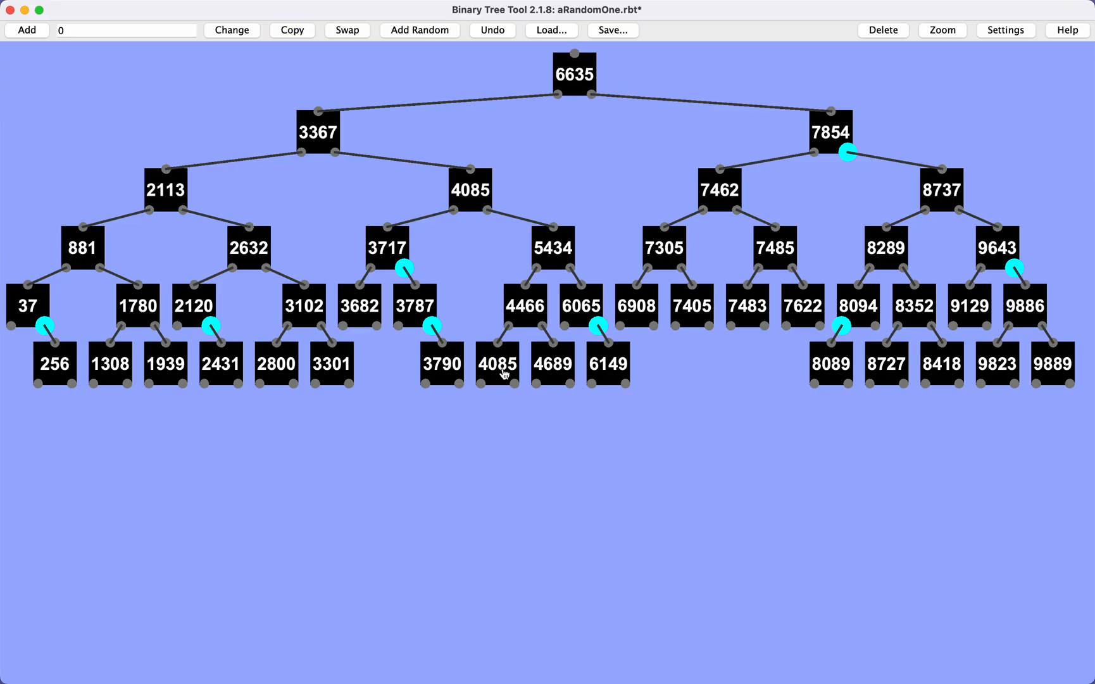
pyautogui.press('Delete')
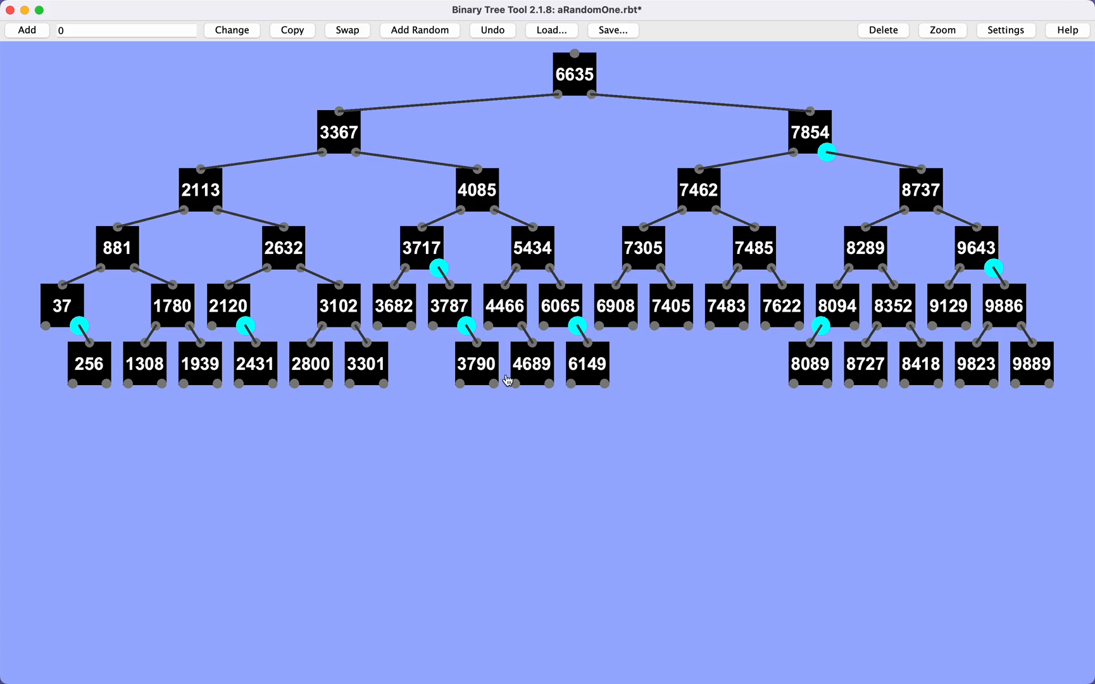
pyautogui.click(524, 326)
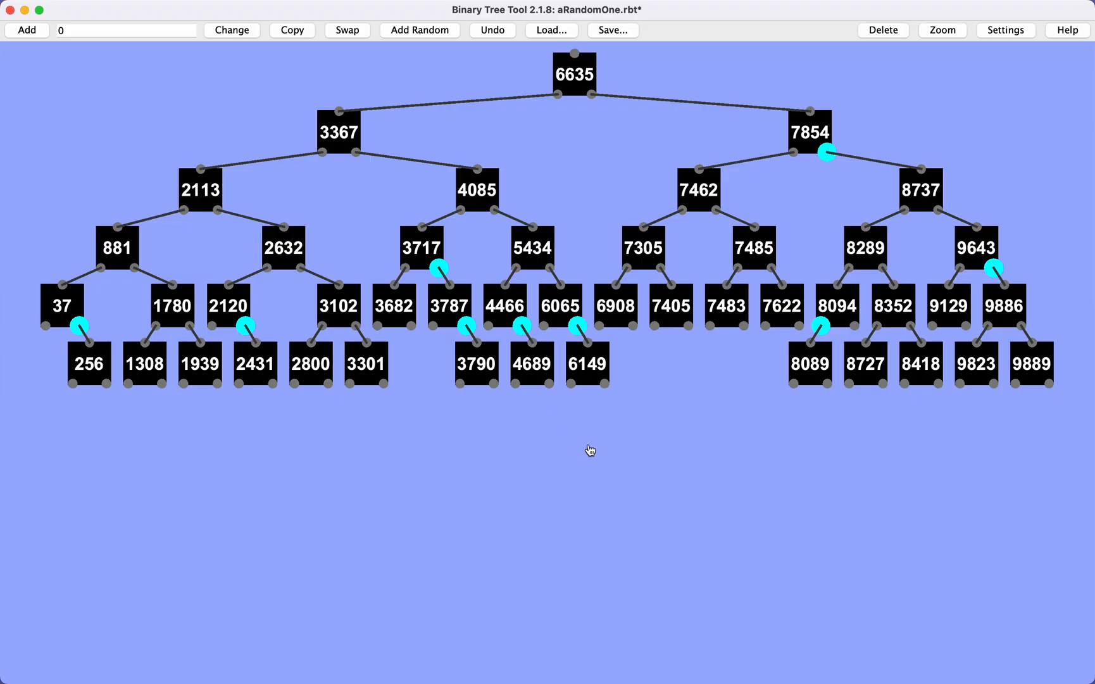